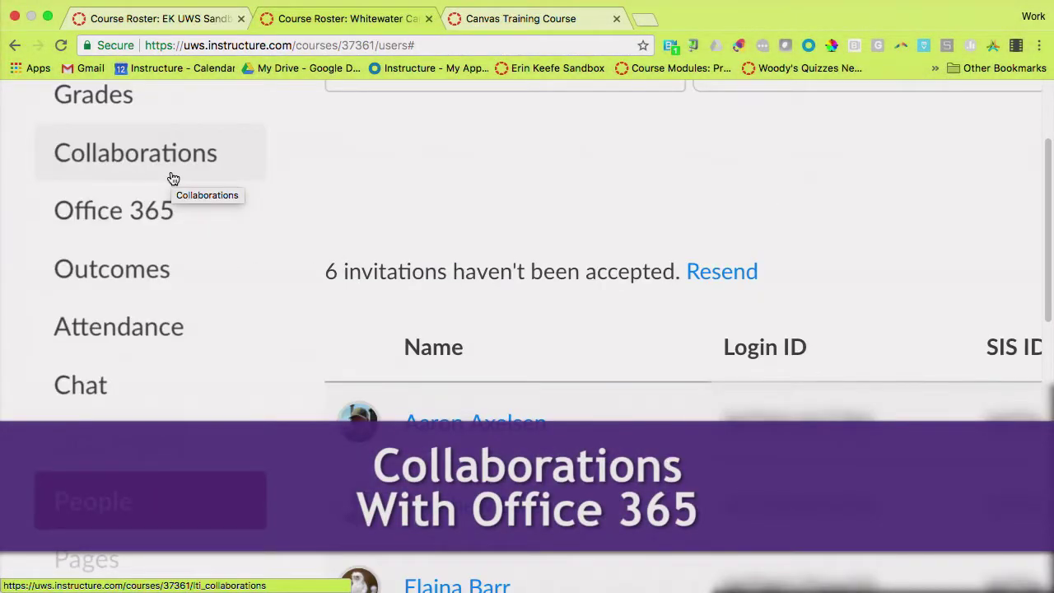
Open the course's Office 365 page and look through the folders and files stored in OneDrive
key("super+minus")
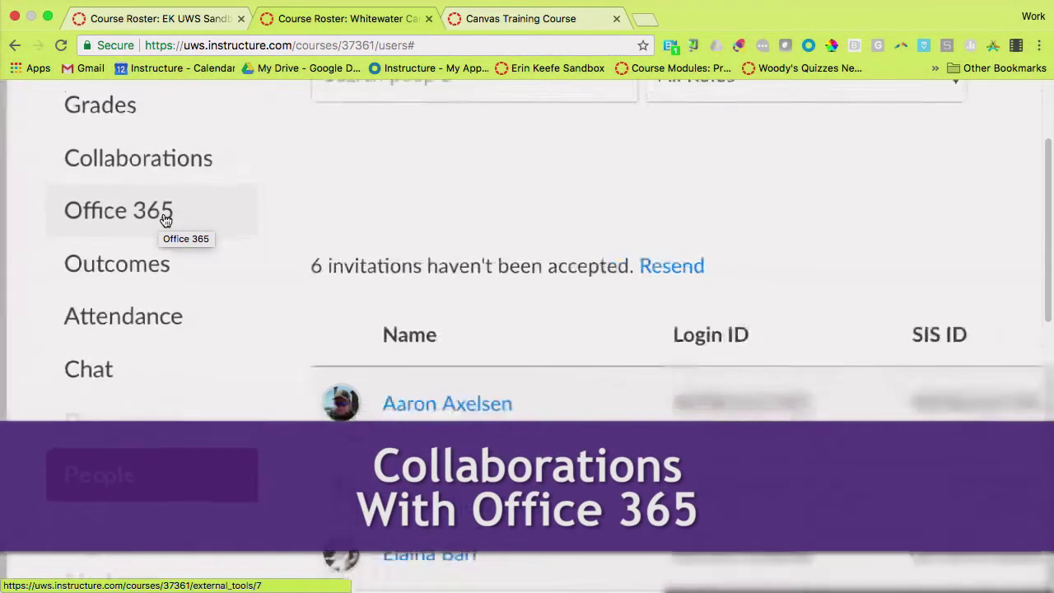
key("super+minus")
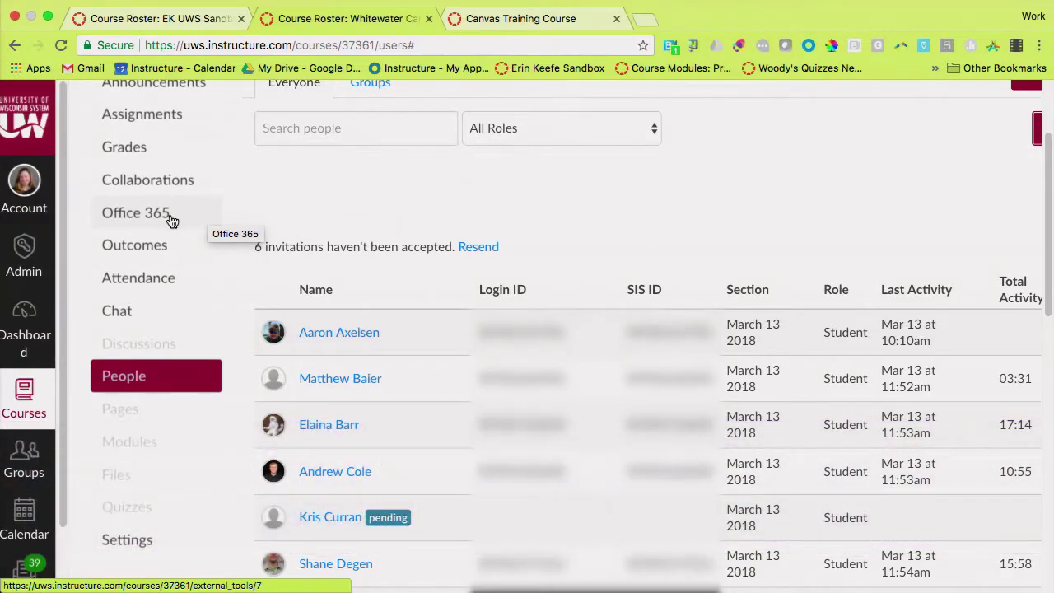
left_click(139, 217)
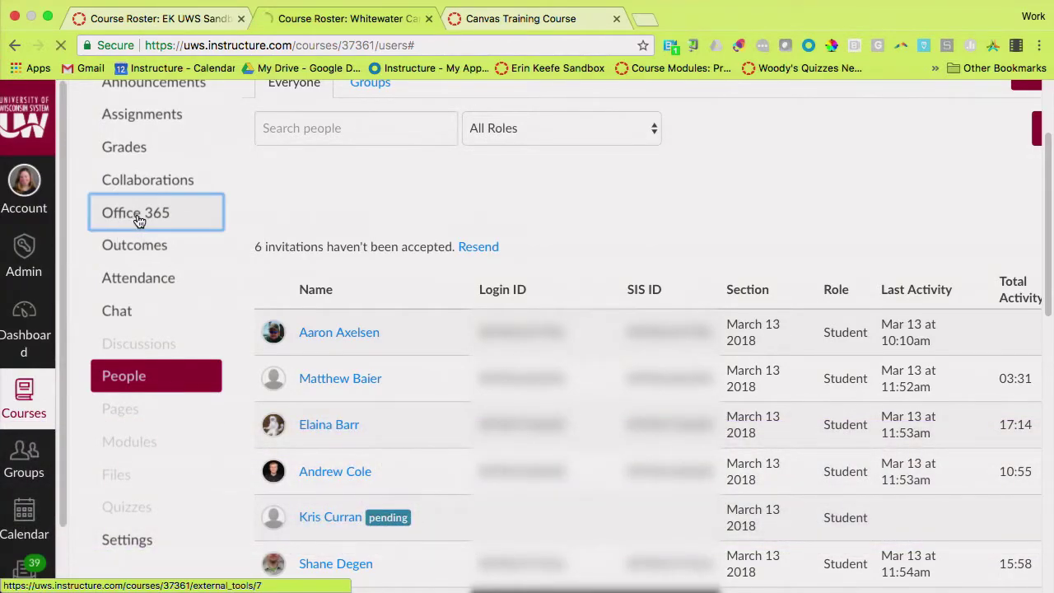
scroll(615, 215, "down", 1)
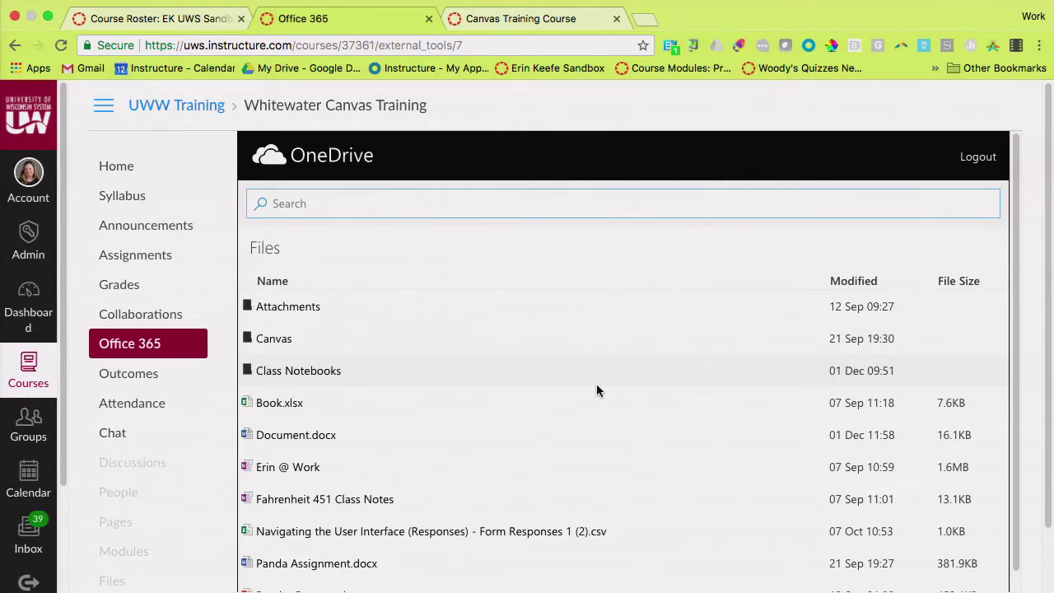
scroll(596, 384, "down", 3)
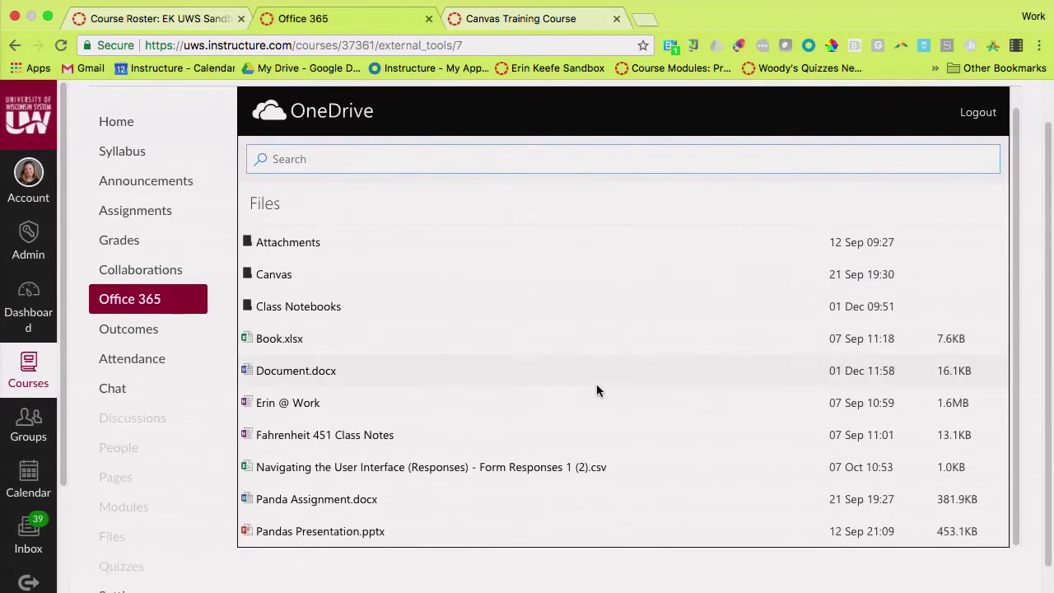
scroll(596, 384, "up", 2)
scroll(597, 384, "down", 2)
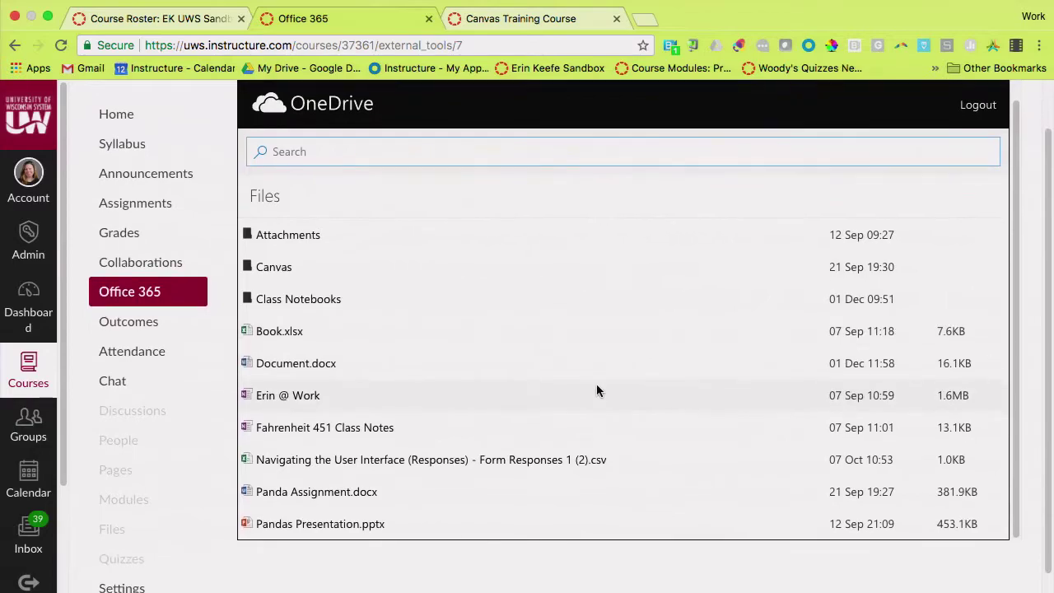
scroll(597, 384, "up", 1)
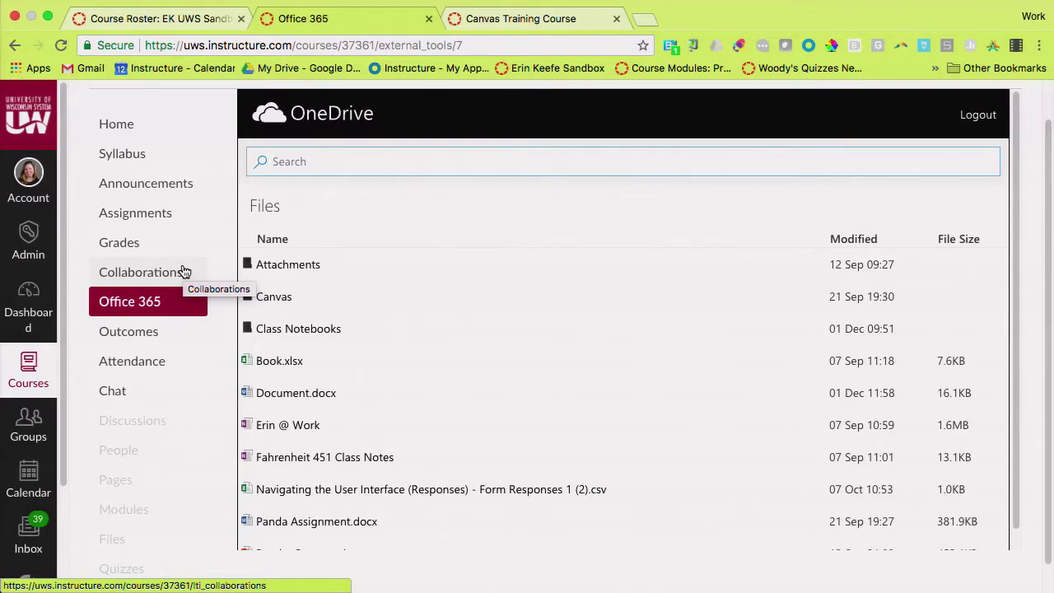
Start a new collaboration in the course, with type PowerPoint and document name "Pandas Are Awesome"
left_click(132, 281)
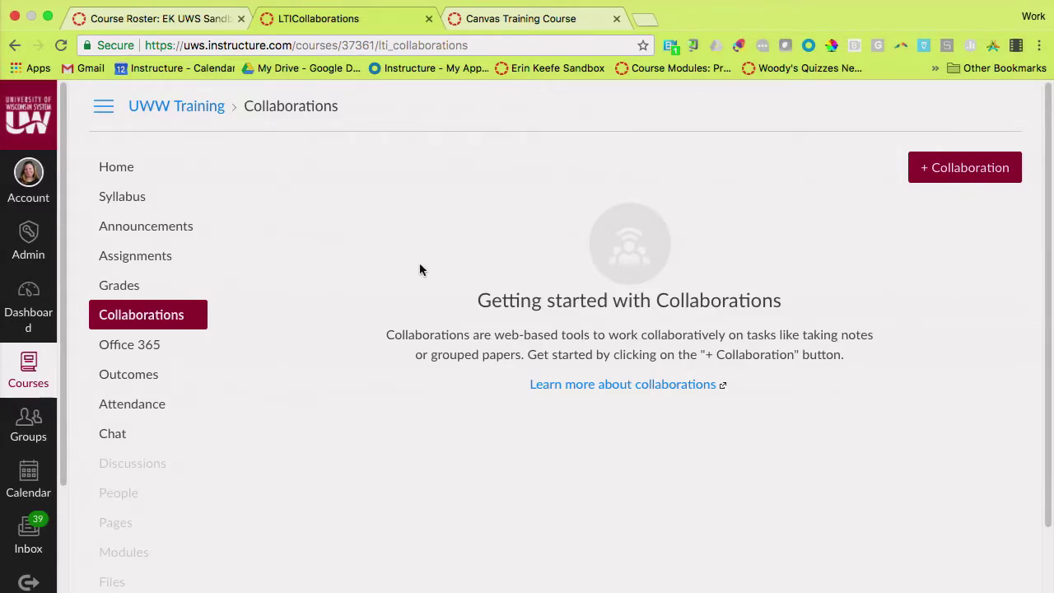
left_click(974, 171)
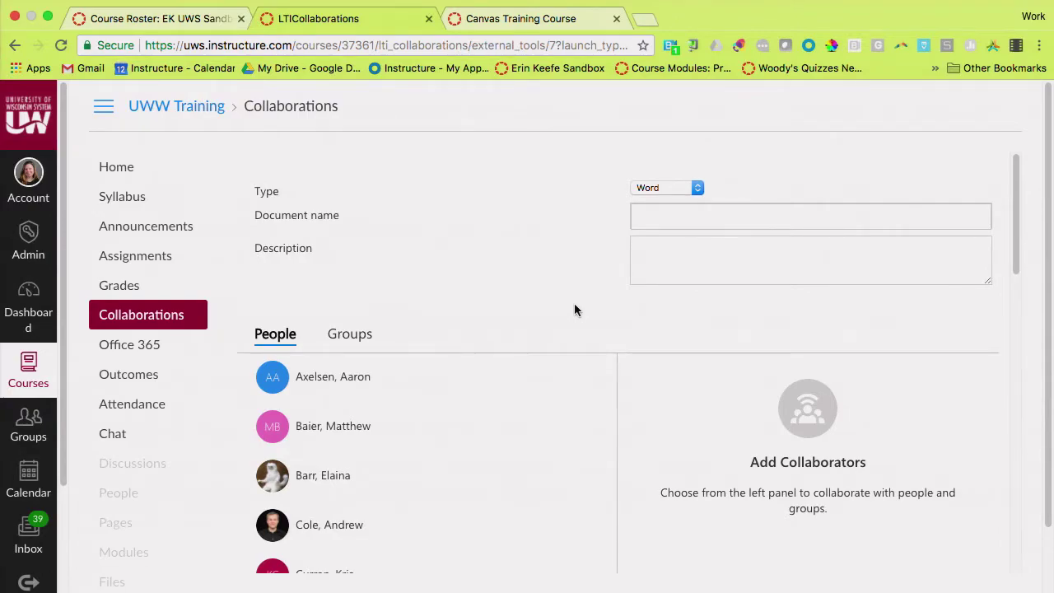
left_click(695, 189)
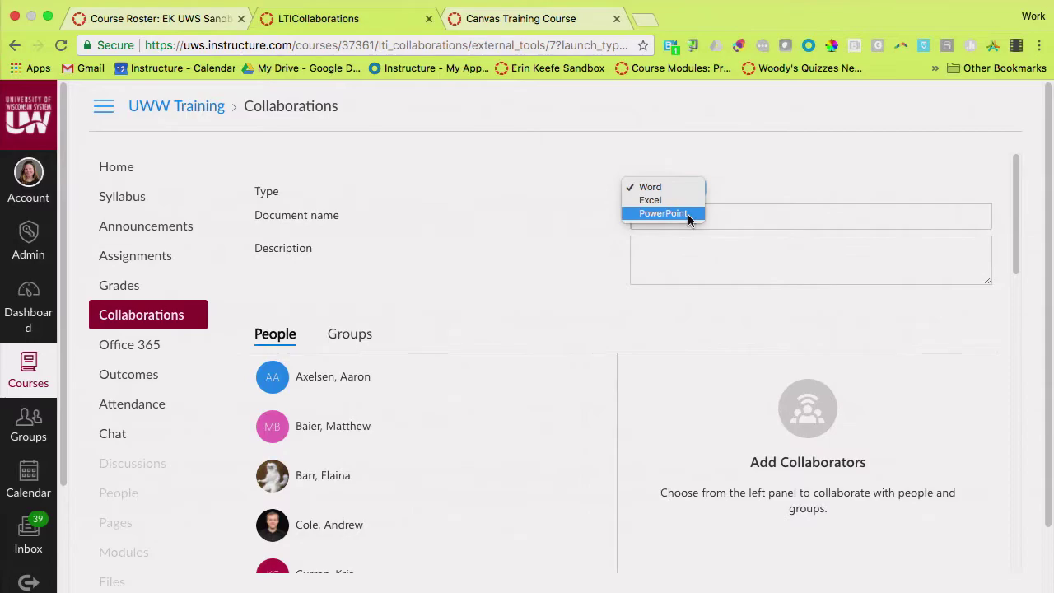
left_click(688, 215)
left_click(710, 218)
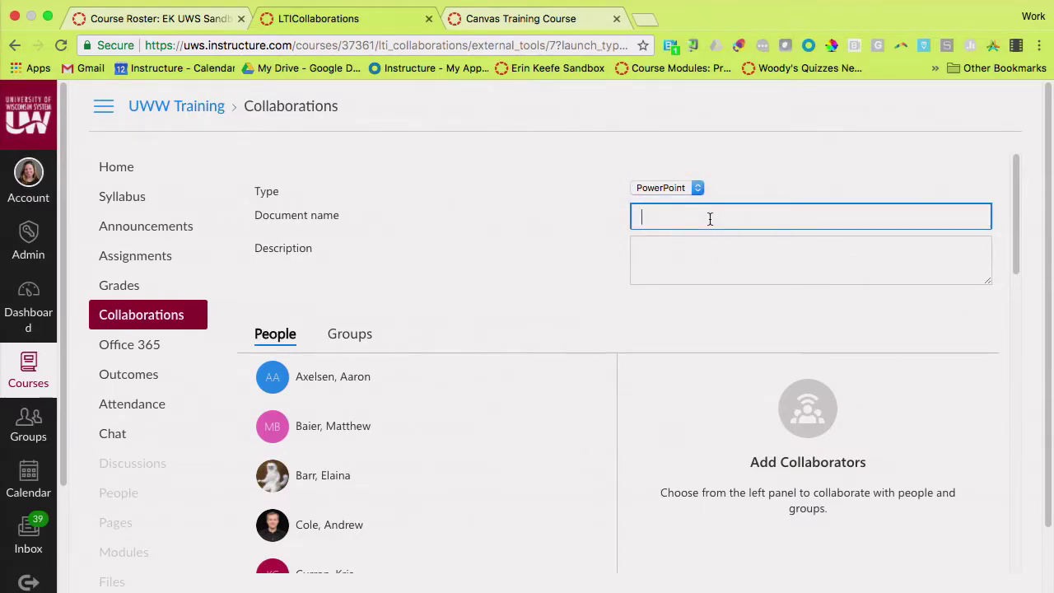
type("Pandas Are Awesome")
Add the second, fourth, fifth and sixth people in the original course list as collaborators
scroll(737, 300, "down", 1)
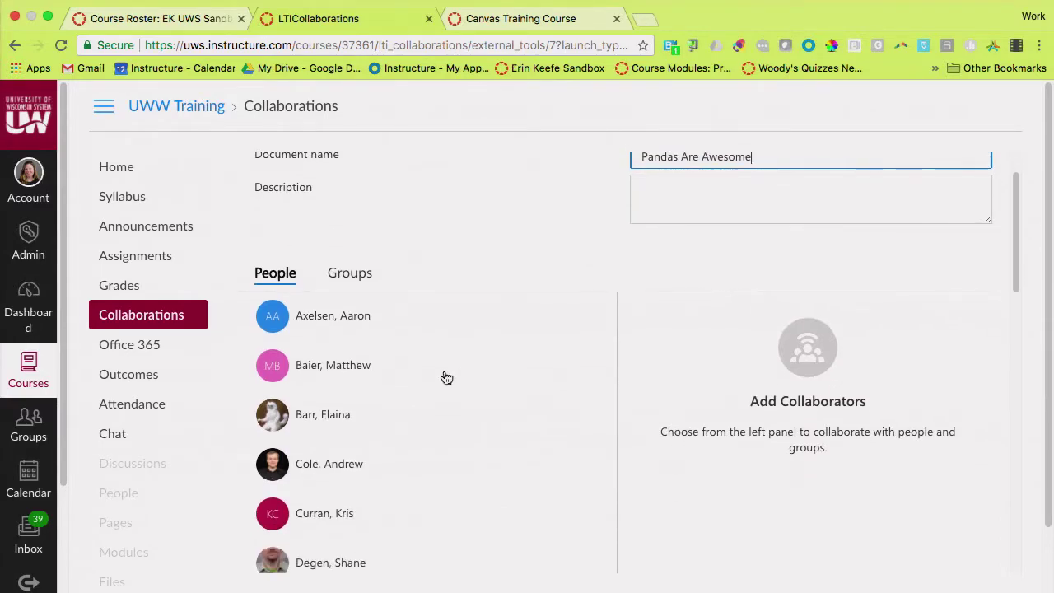
scroll(445, 377, "down", 4)
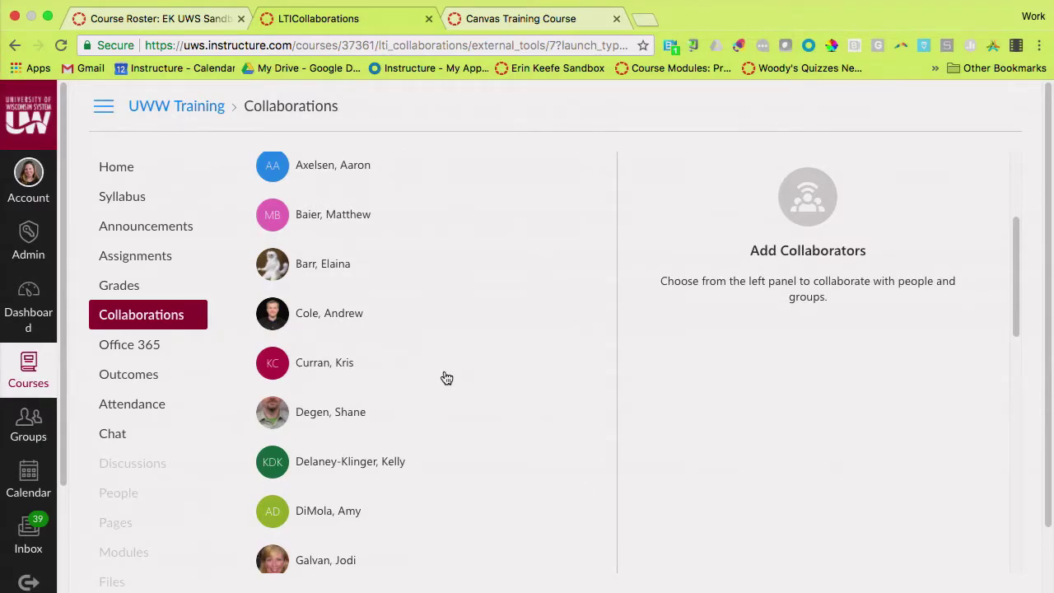
left_click(365, 212)
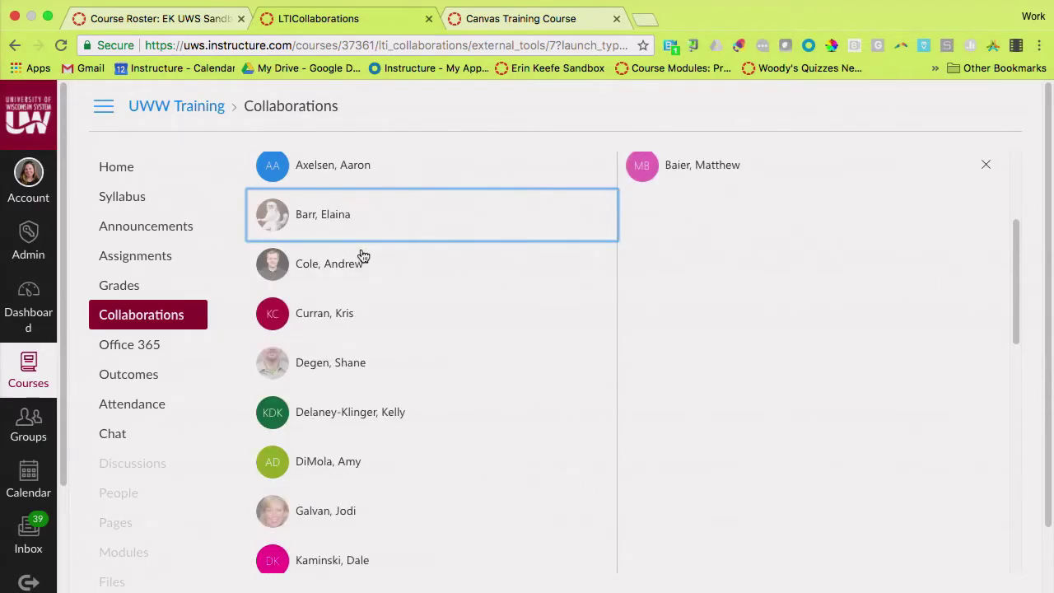
left_click(362, 262)
left_click(358, 296)
left_click(353, 275)
Try to save the new PowerPoint collaboration with its selected collaborators
scroll(415, 355, "down", 1)
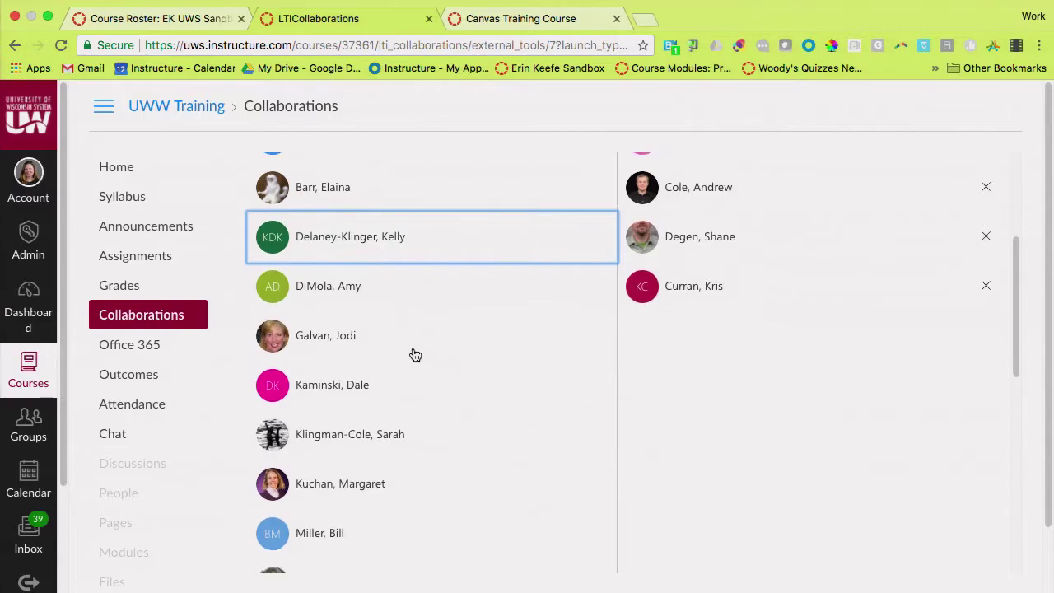
scroll(785, 400, "down", 10)
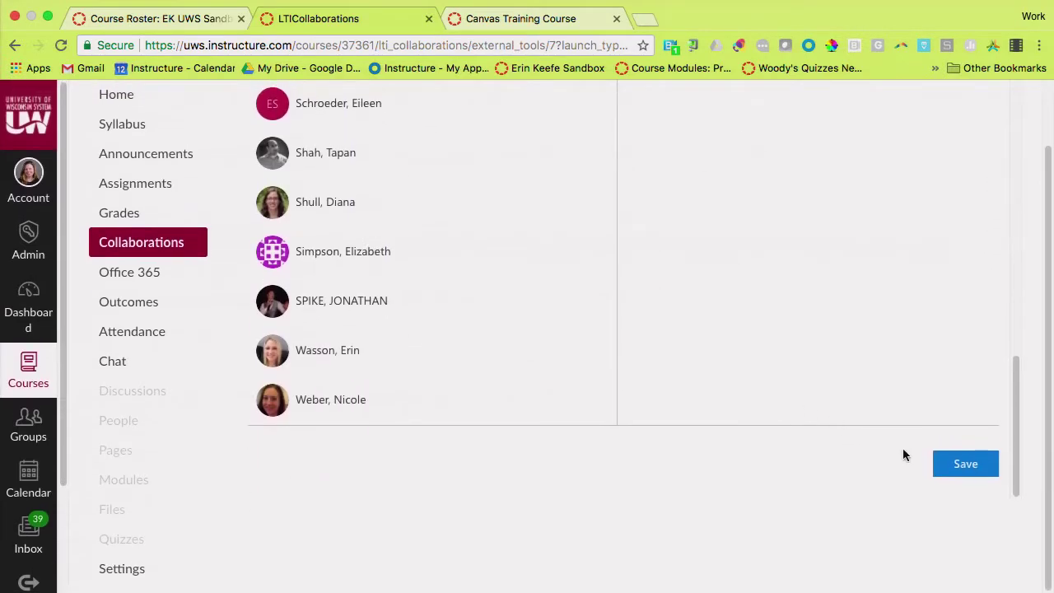
left_click(974, 467)
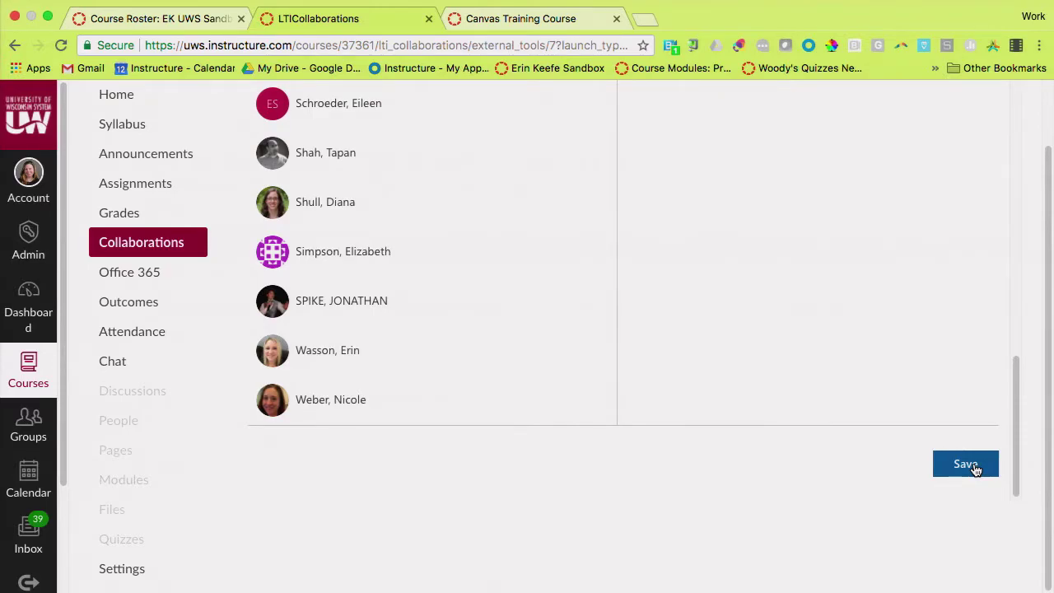
left_click(966, 465)
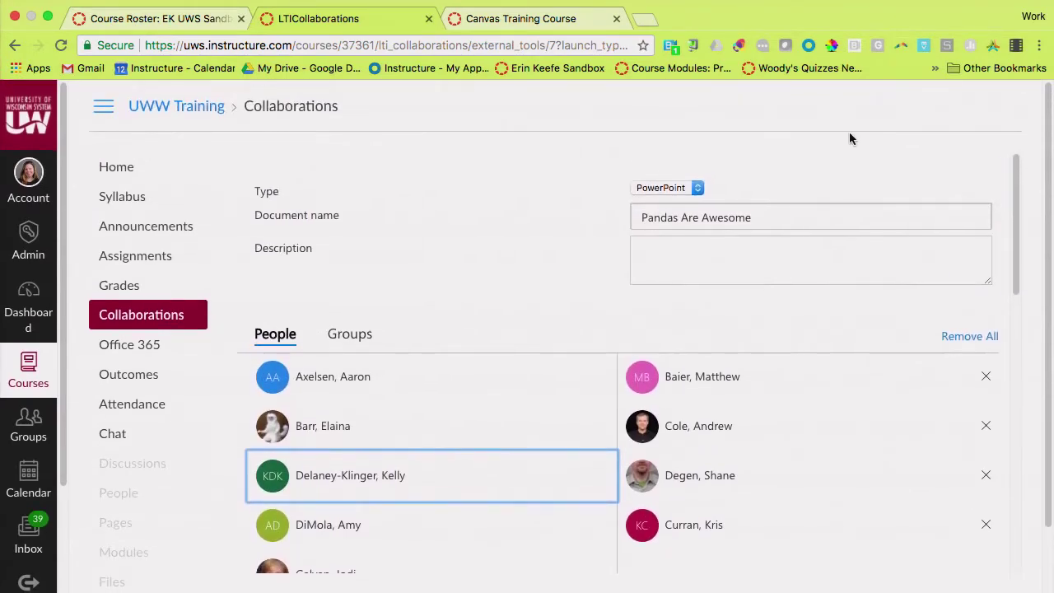
left_click(697, 189)
left_click(697, 189)
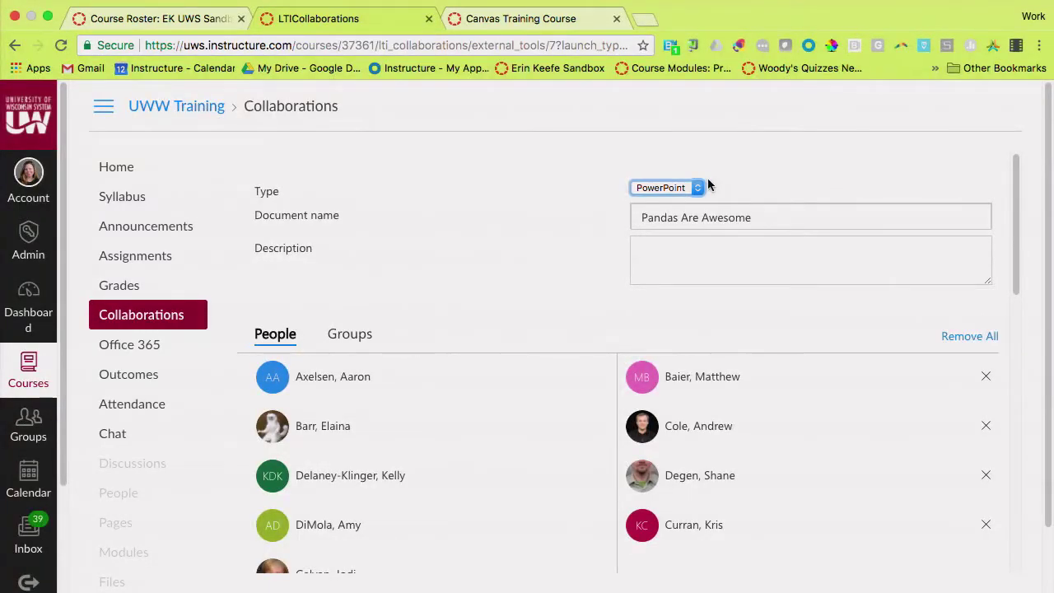
scroll(533, 330, "down", 1)
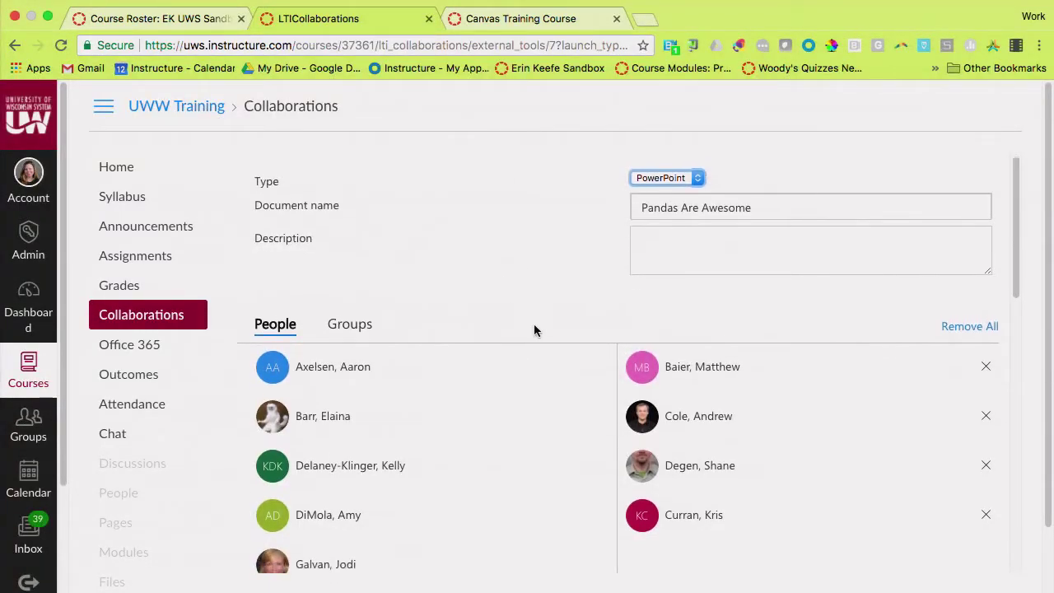
scroll(535, 326, "down", 1)
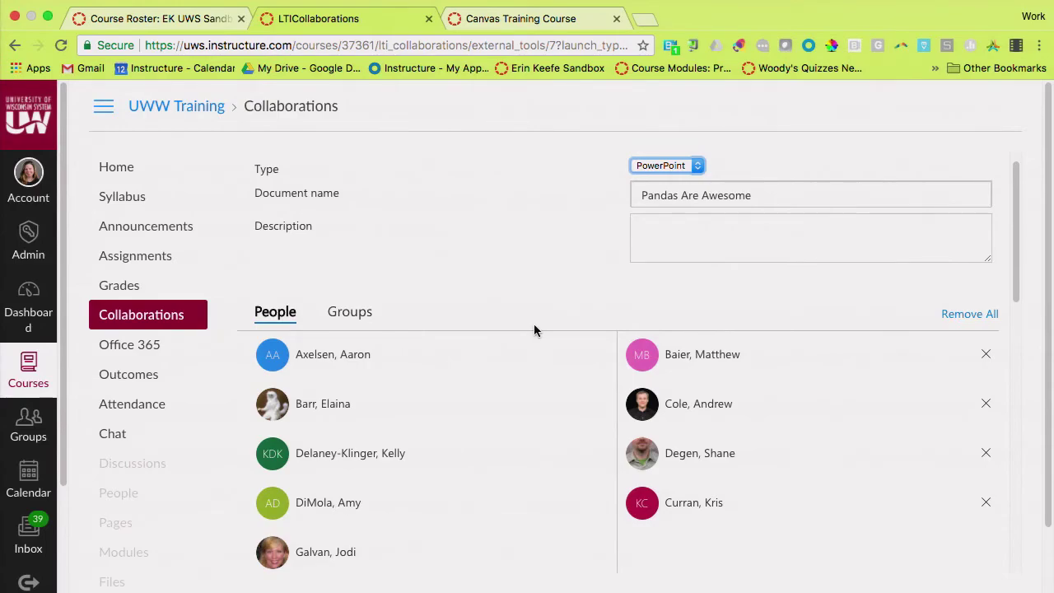
scroll(534, 330, "down", 5)
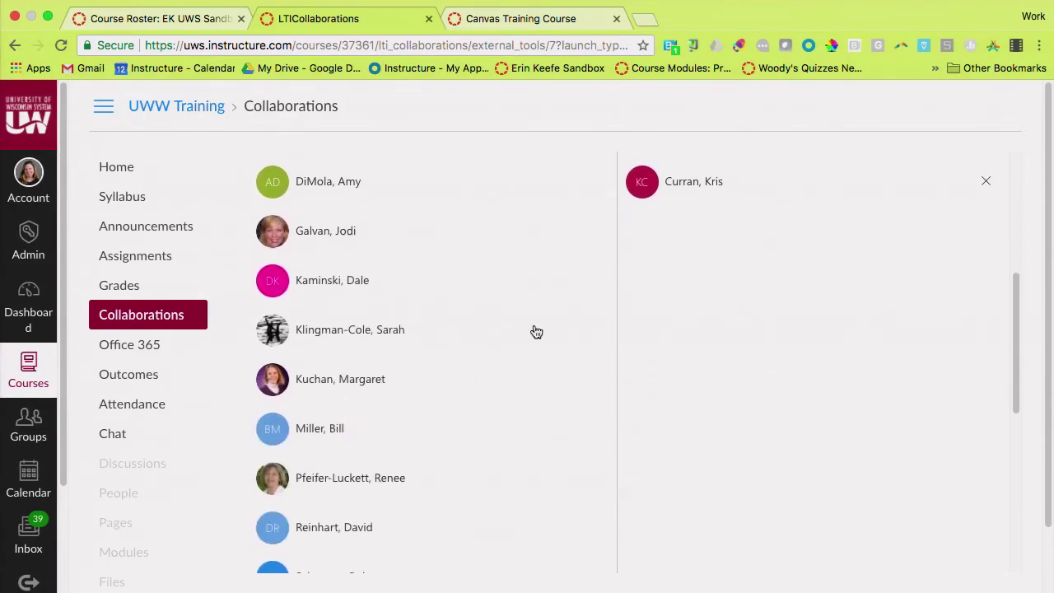
scroll(536, 332, "up", 5)
scroll(536, 331, "up", 1)
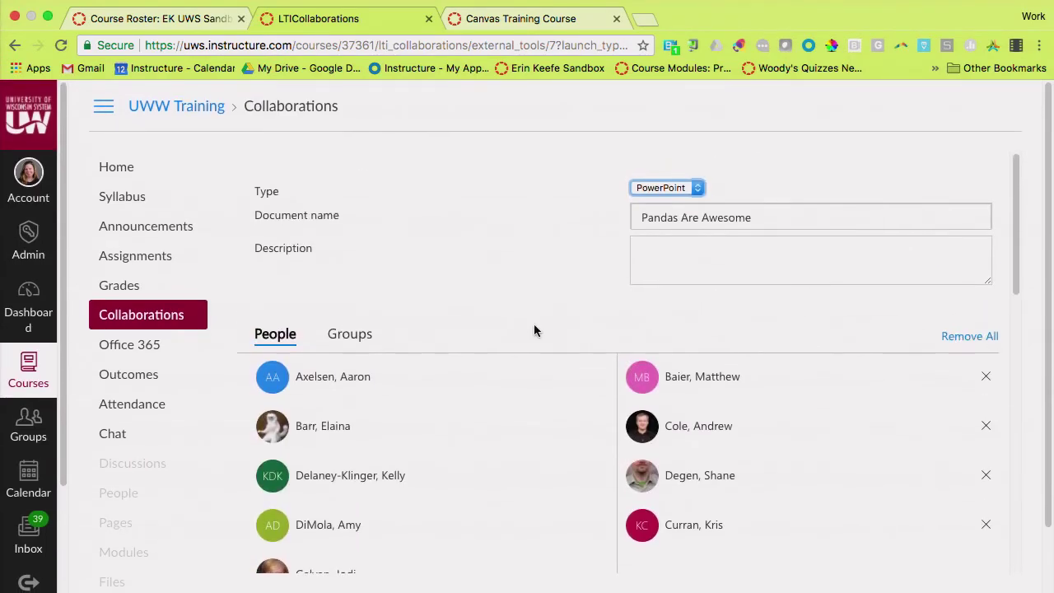